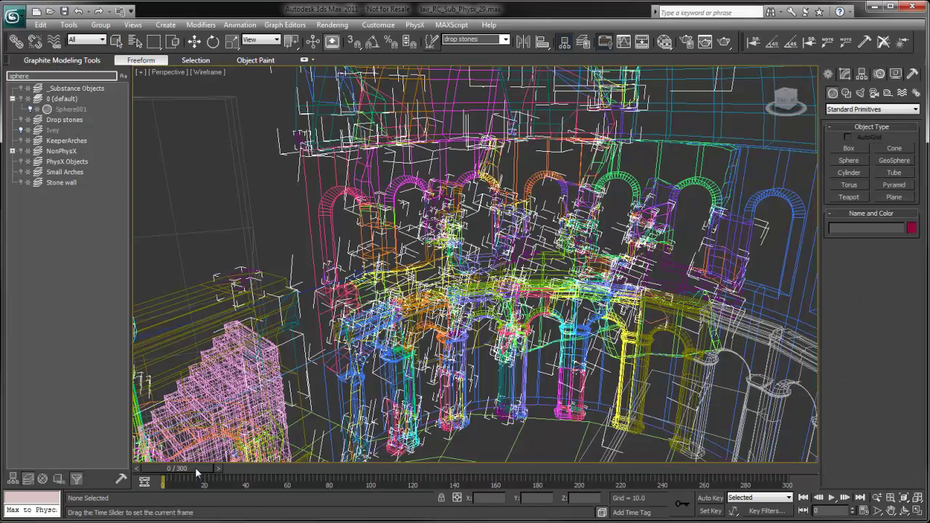
Step: Preview the ruined hall scene by scrubbing the timeline and playing back the rendered _scene.avi
left_click_drag(195, 468, 245, 486)
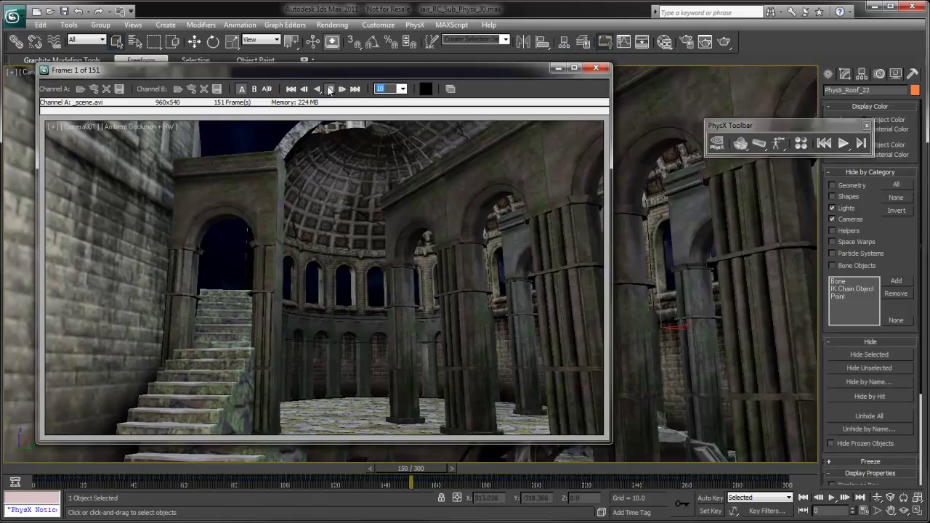
left_click(330, 89)
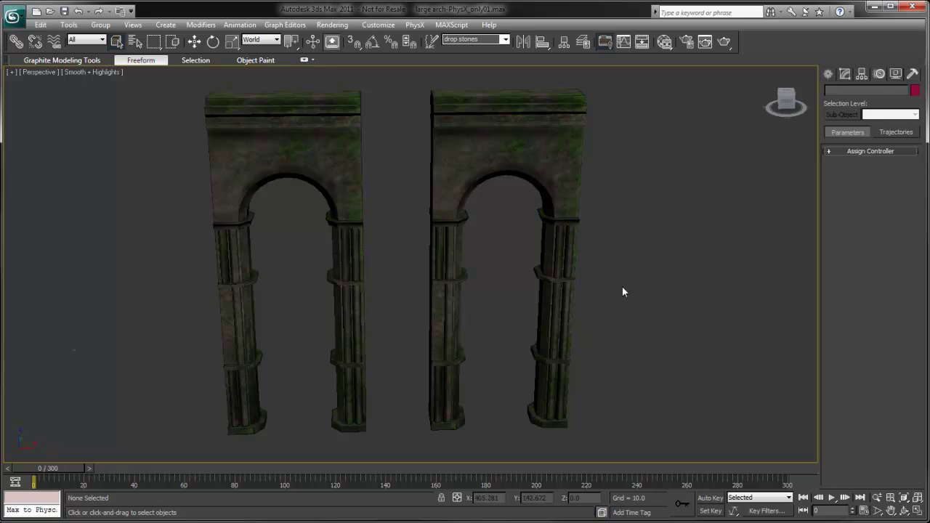
Step: Switch the viewport to wireframe display and show the PhysX Toolbar beside the two arches
key("F3")
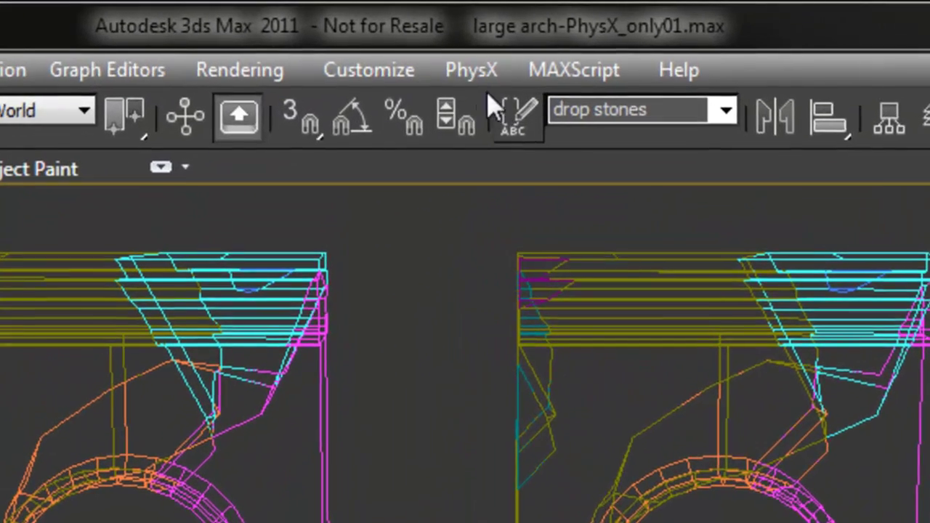
left_click(442, 46)
mouse_move(522, 161)
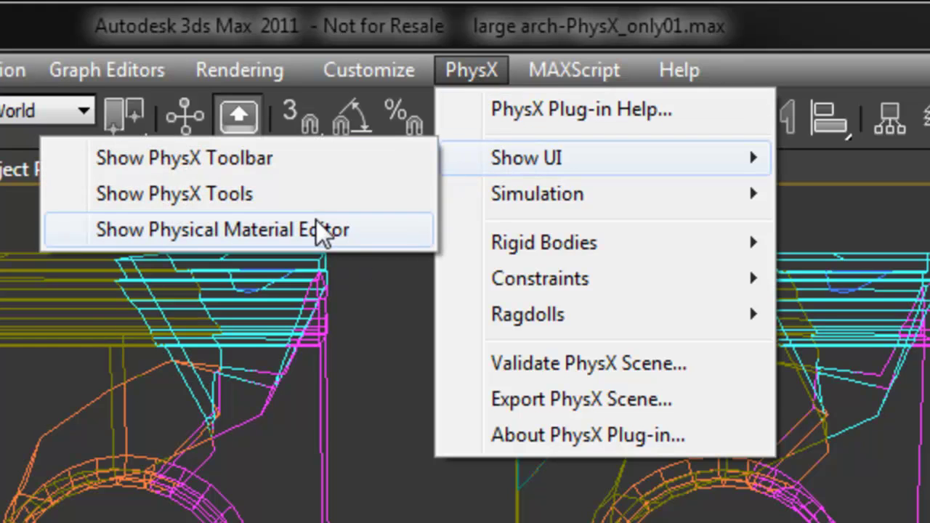
left_click(155, 166)
left_click_drag(718, 144, 751, 299)
scroll(332, 233, "down", 3)
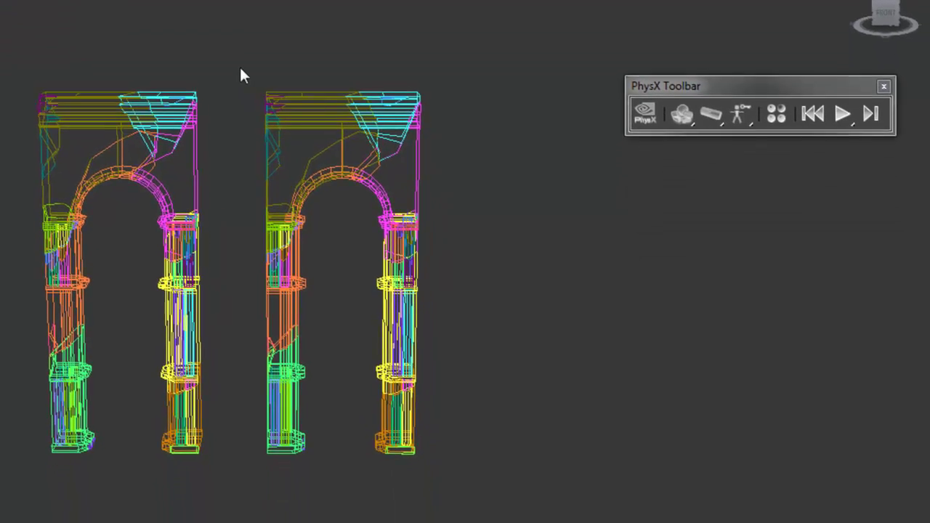
Step: Select all pieces of the right-hand arch and make them dynamic rigid bodies
left_click_drag(240, 69, 478, 462)
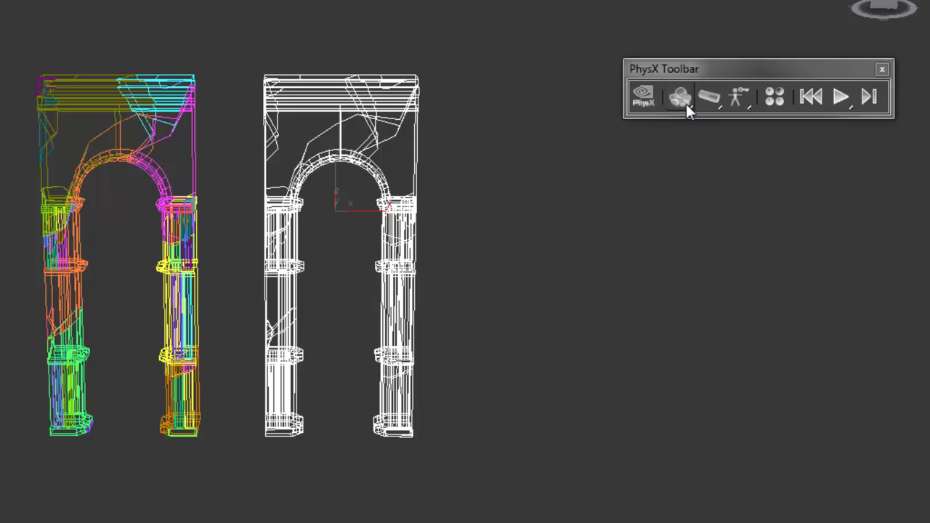
left_click_drag(686, 104, 774, 124)
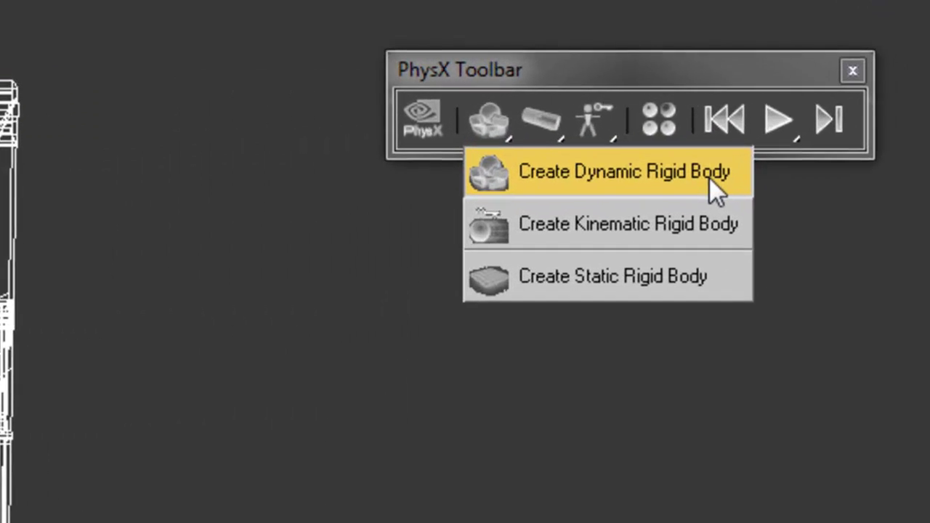
left_click_drag(653, 174, 567, 187)
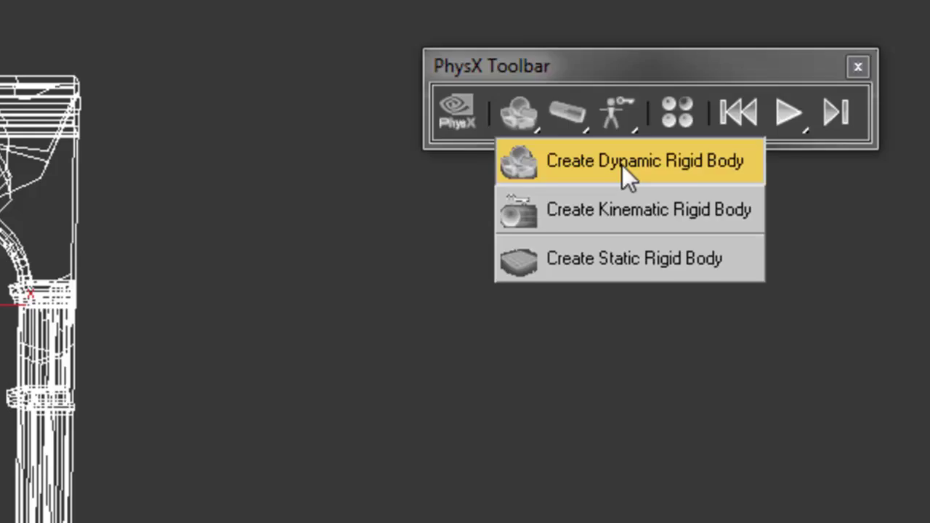
left_click_drag(622, 165, 623, 163)
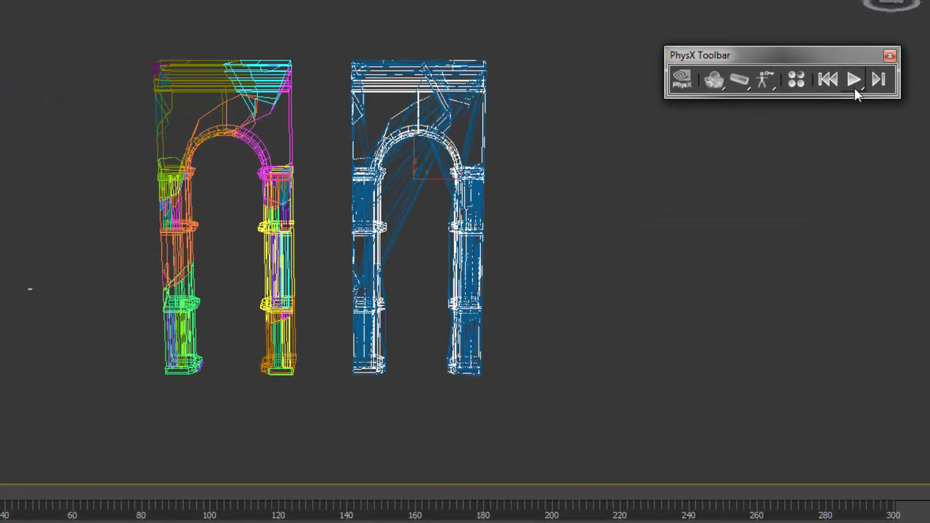
Step: Run the PhysX simulation on the right-hand arch twice, resetting it after each run
left_click(855, 86)
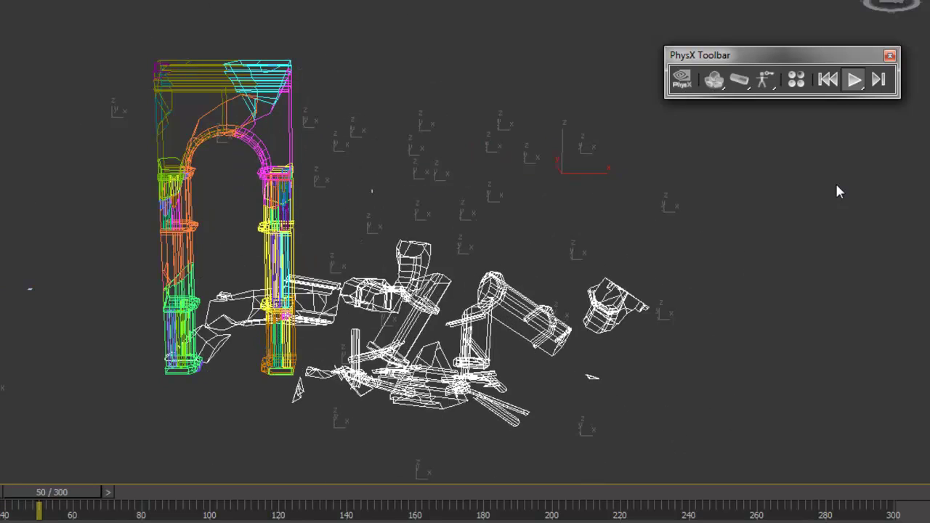
left_click(852, 79)
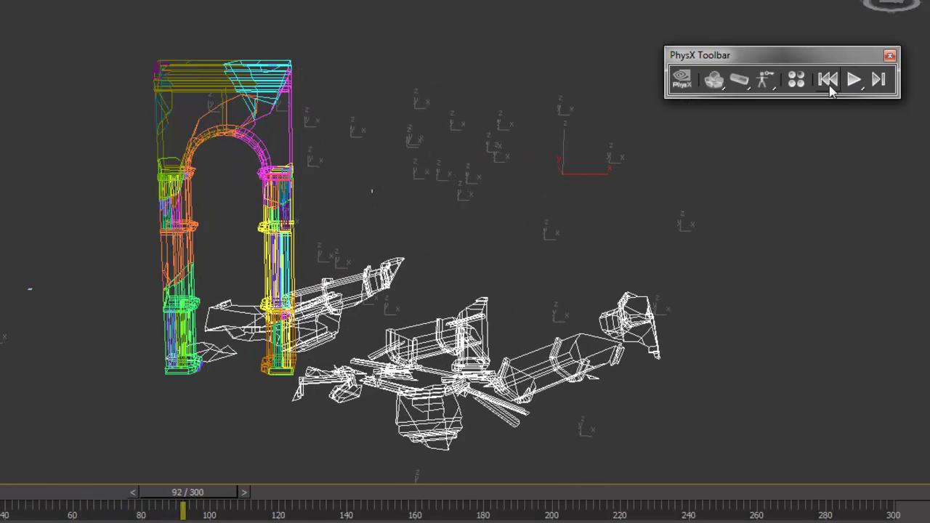
left_click(829, 84)
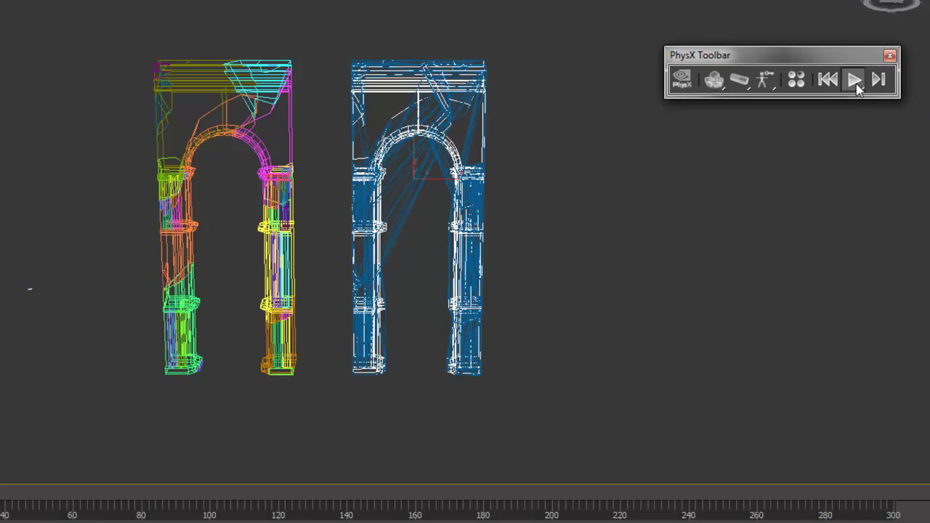
left_click(855, 82)
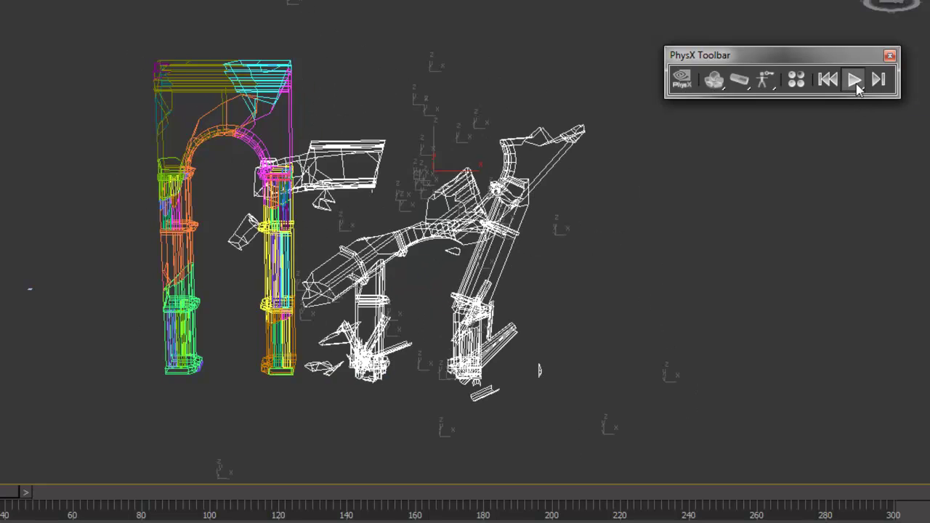
left_click(828, 82)
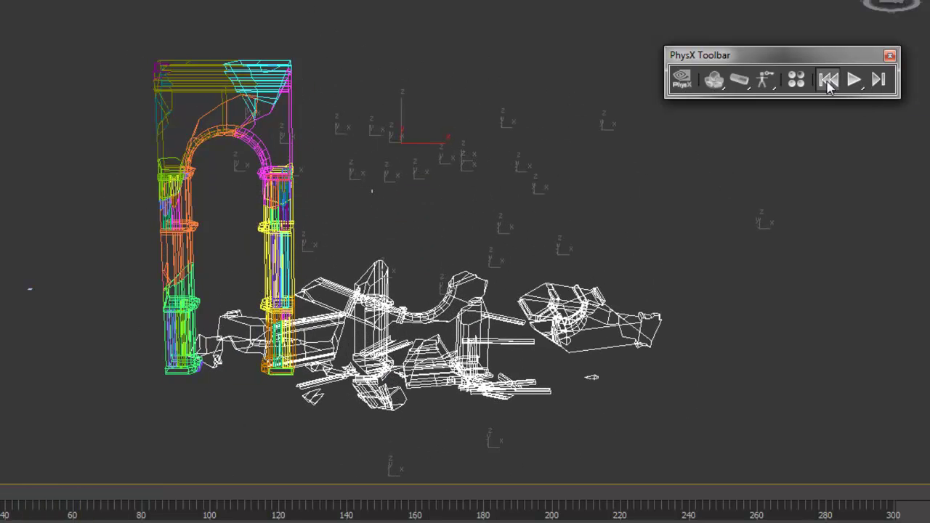
Step: Show the PhysX Tools settings beside the arches and toggle gravity and the ground plane off and back on
left_click(681, 80)
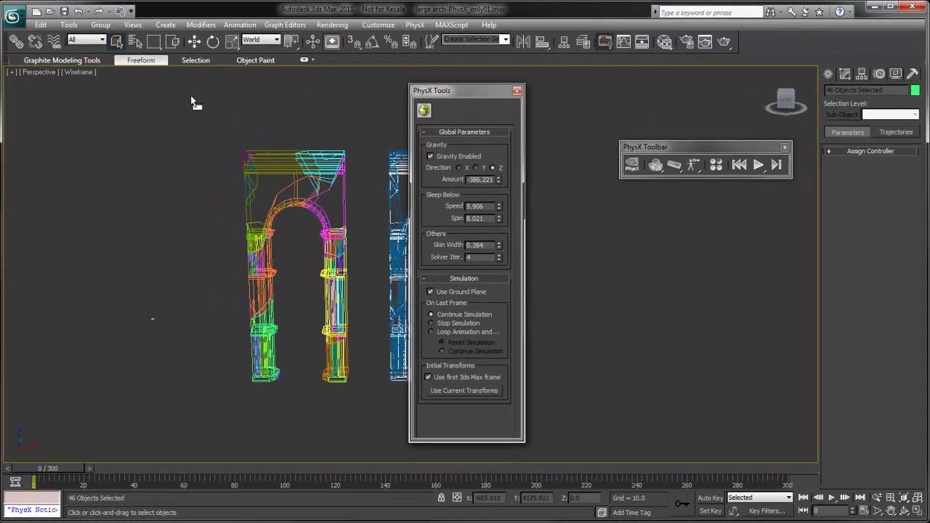
left_click_drag(99, 104, 112, 109)
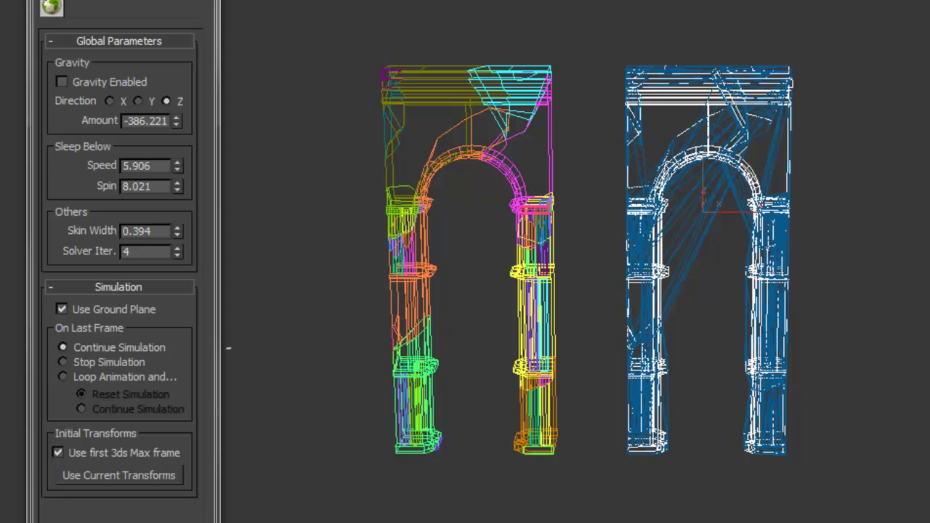
key("/")
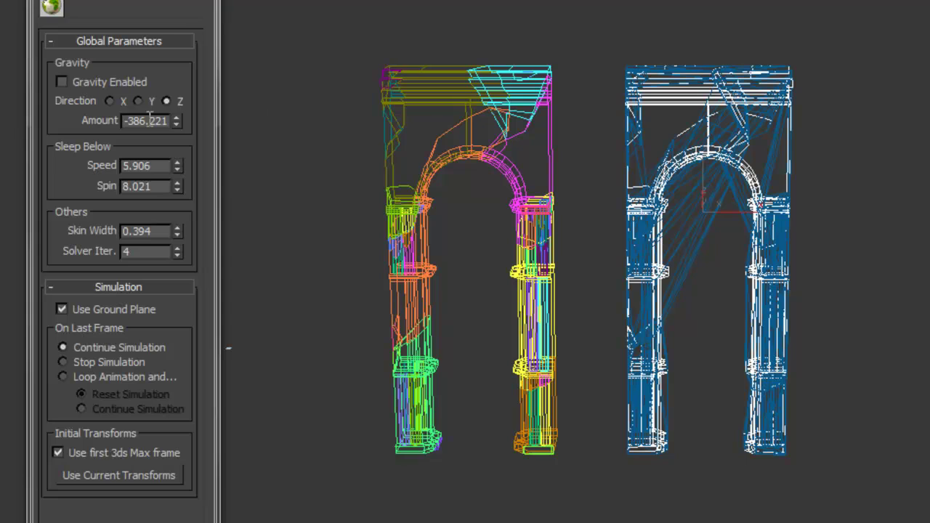
left_click(101, 85)
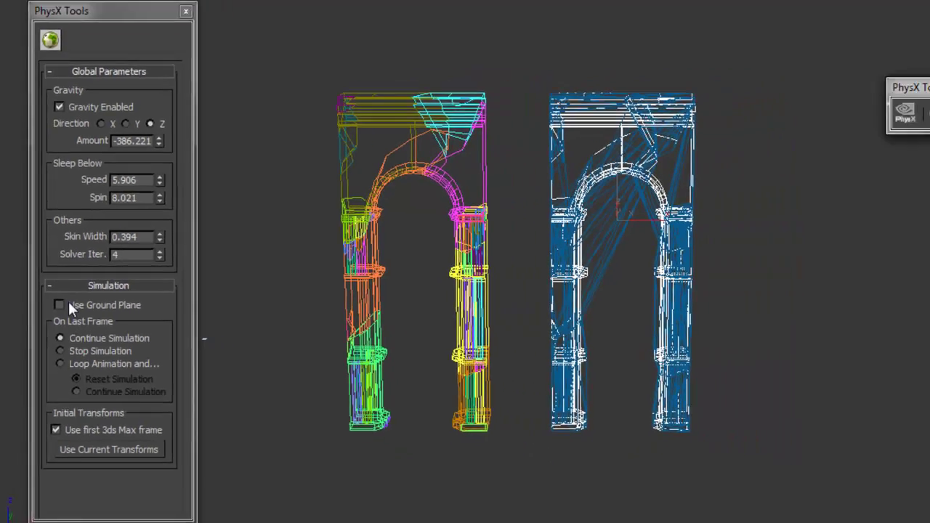
left_click(61, 309)
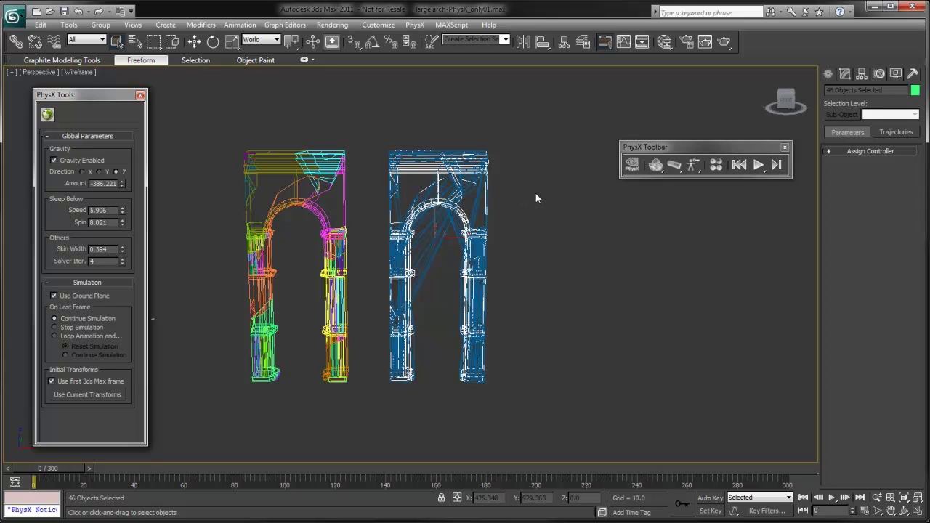
Step: Examine the preset materials in the Physical Material Editor and close it
left_click(717, 165)
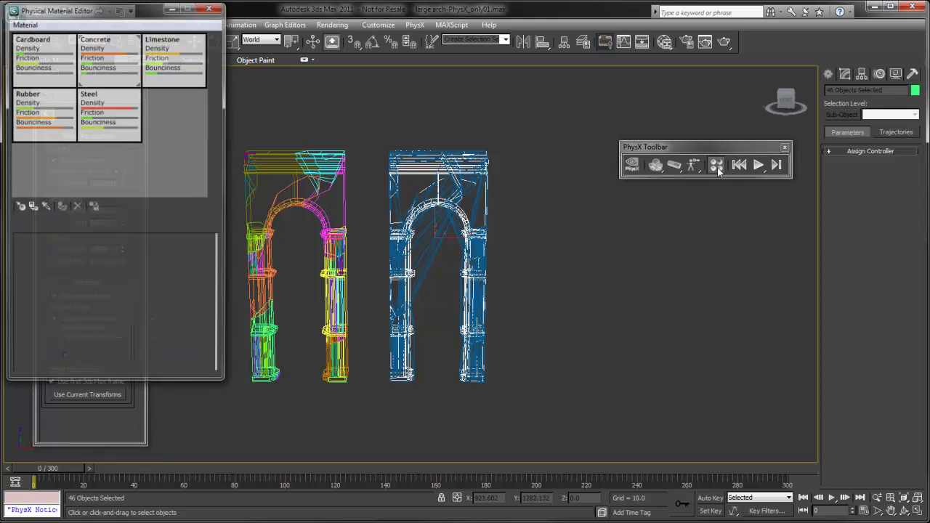
left_click_drag(131, 18, 641, 93)
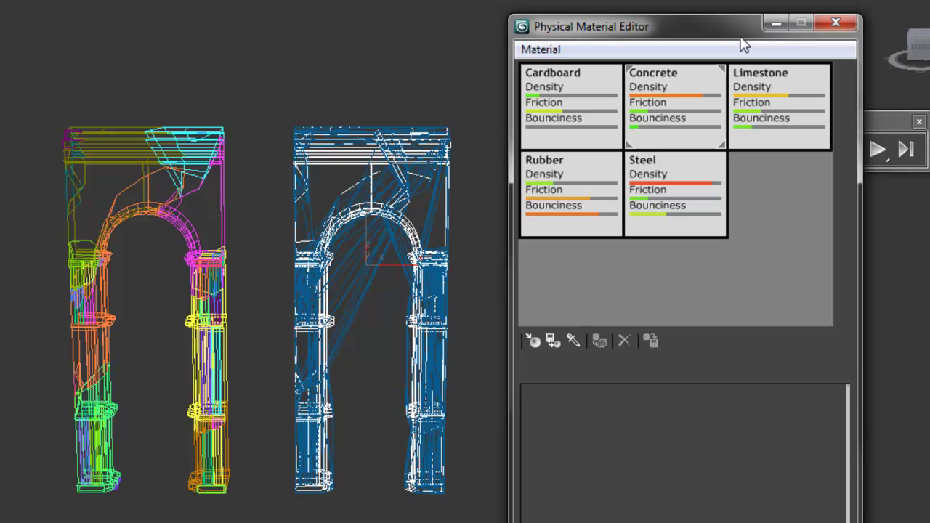
left_click(836, 23)
Step: Make all pieces of the left-hand arch dynamic rigid bodies and test the collapse of both arches, resetting the simulation
left_click_drag(39, 104, 212, 512)
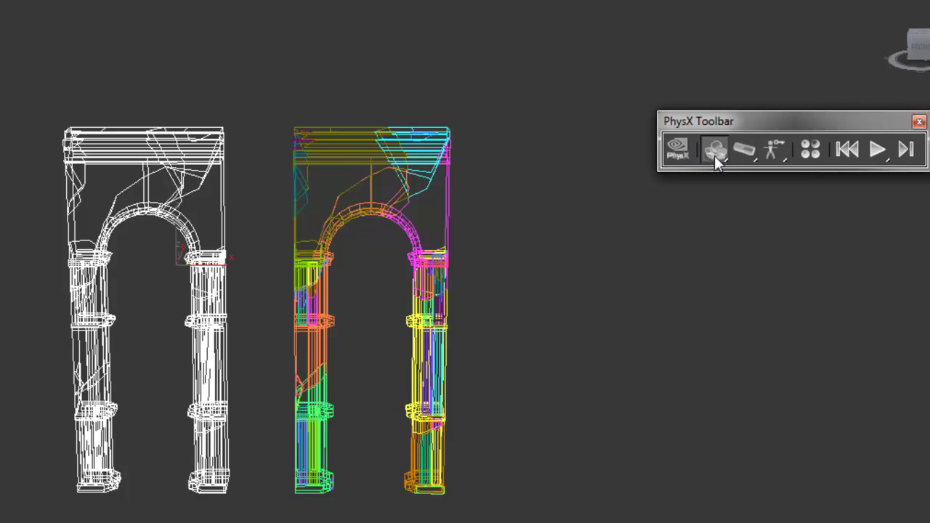
left_click_drag(714, 155, 741, 184)
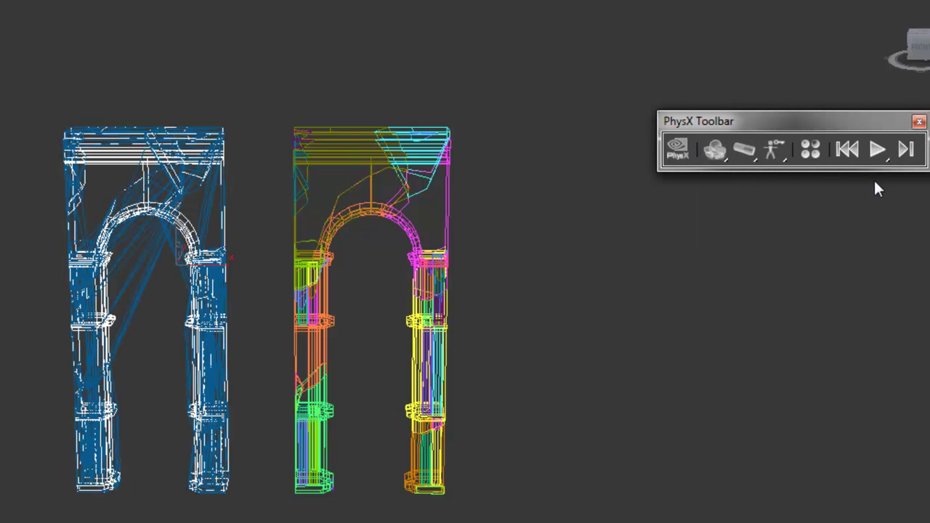
left_click(878, 152)
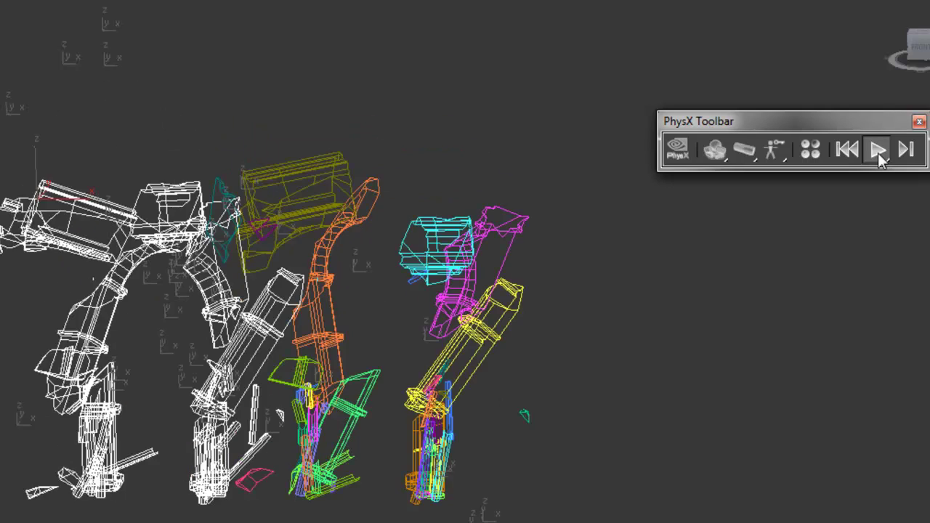
left_click(872, 151)
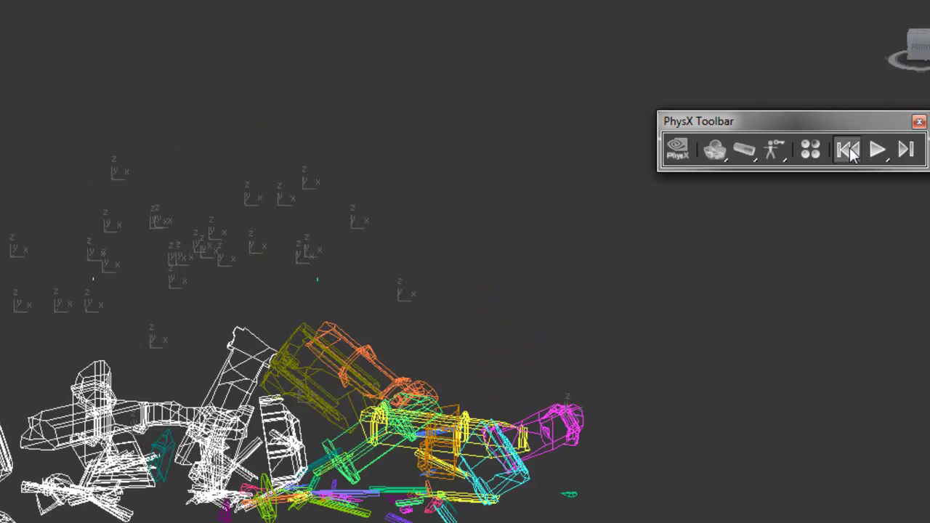
left_click(846, 149)
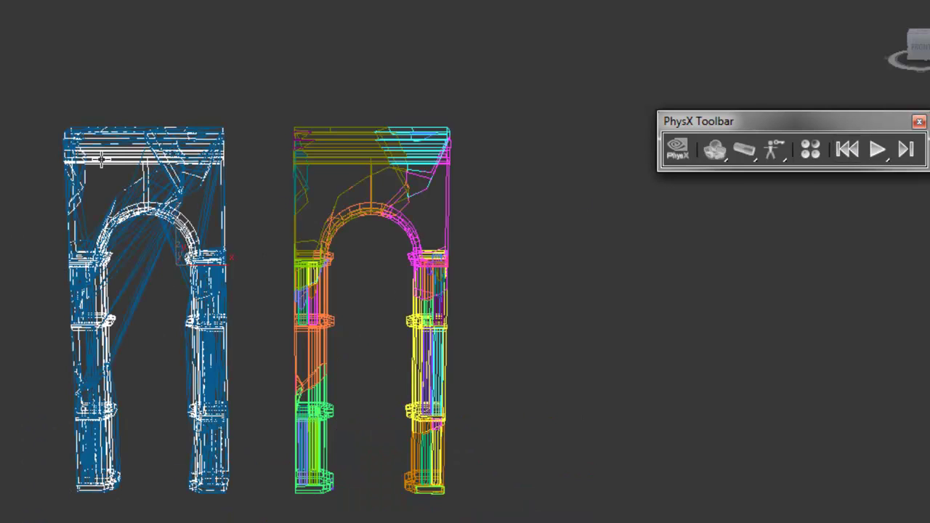
Step: Reopen the Physical Material Editor and apply the Concrete material to all pieces of the right-hand arch
left_click(806, 149)
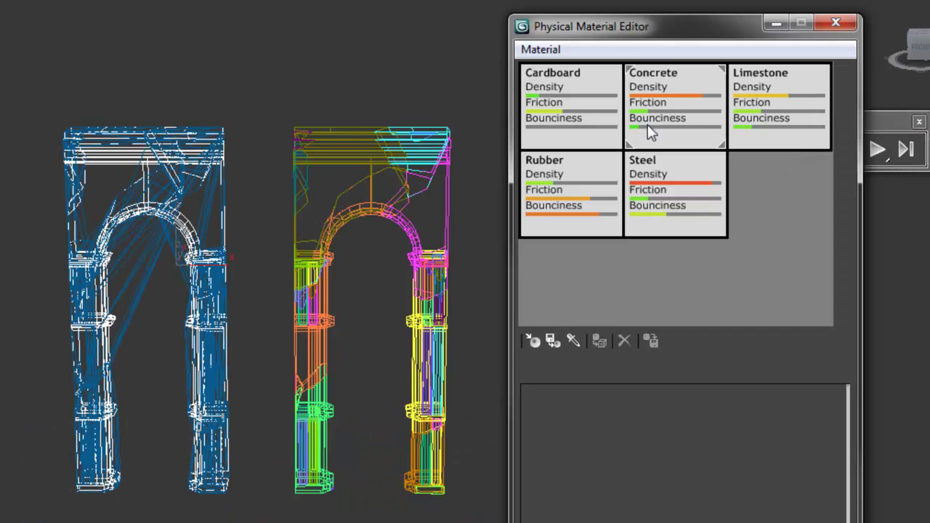
left_click(888, 125)
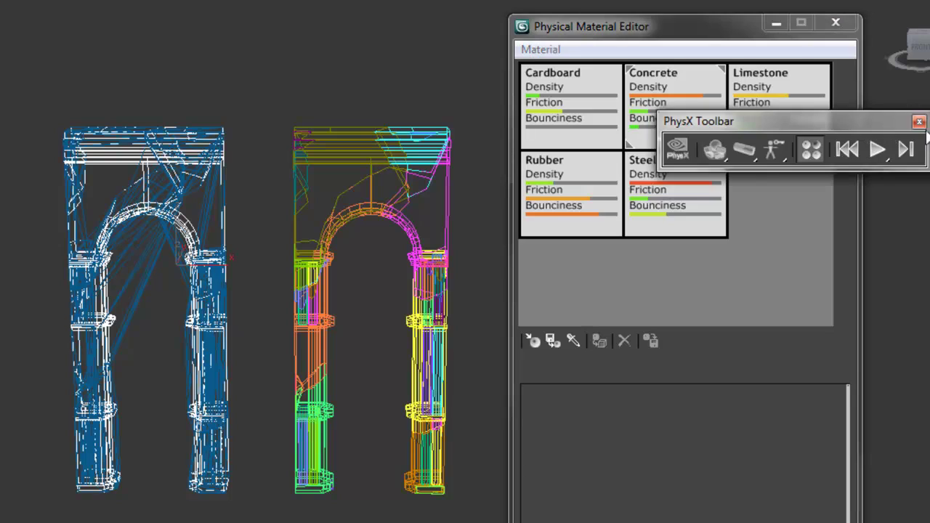
left_click_drag(813, 224, 378, 84)
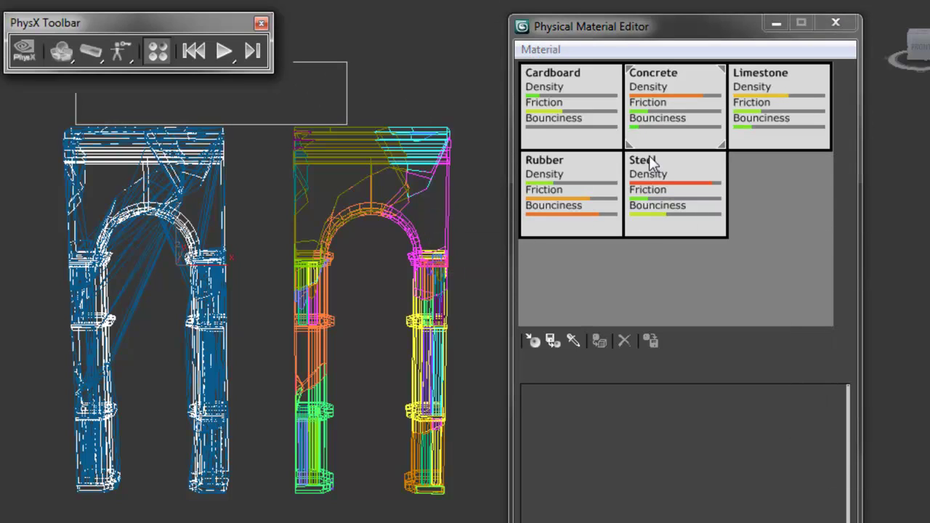
left_click(679, 122)
left_click_drag(473, 102, 266, 513)
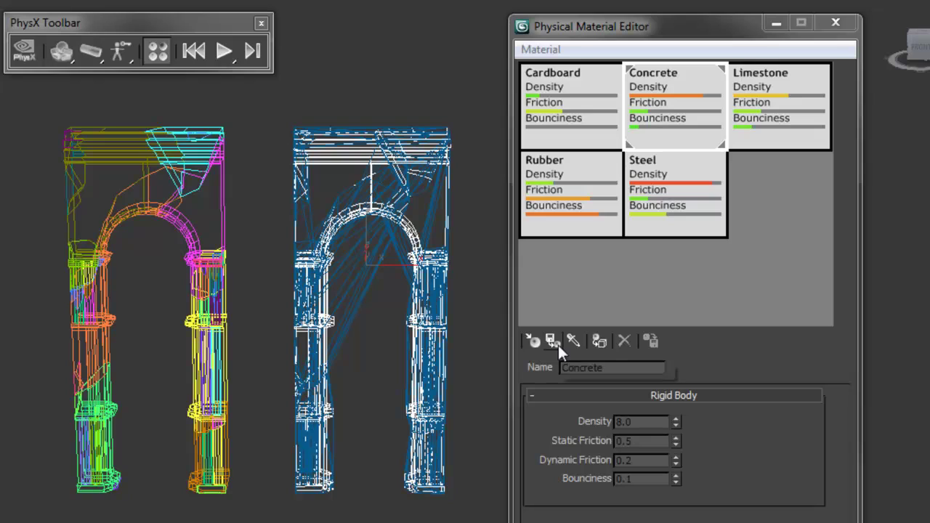
left_click(600, 341)
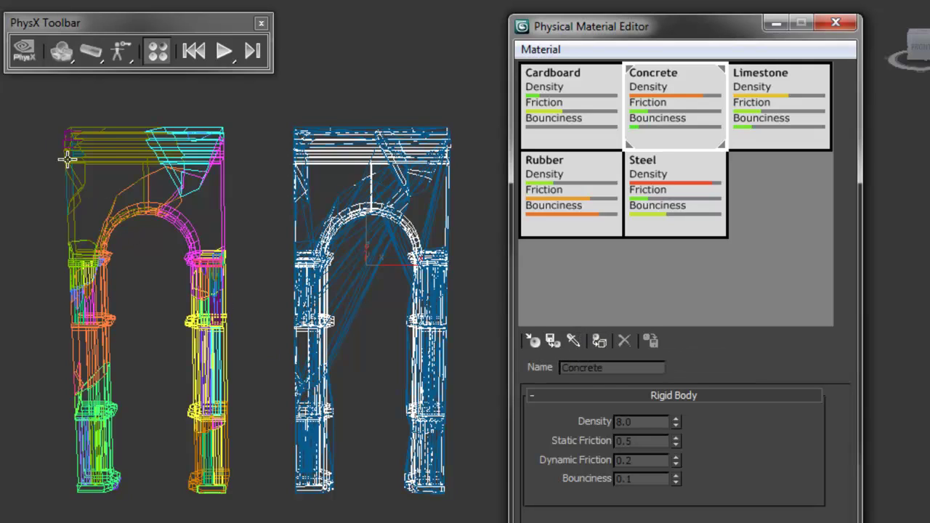
Step: Apply the Rubber physical material to all pieces of the left-hand arch and run the simulation on both arches
left_click_drag(32, 111, 222, 507)
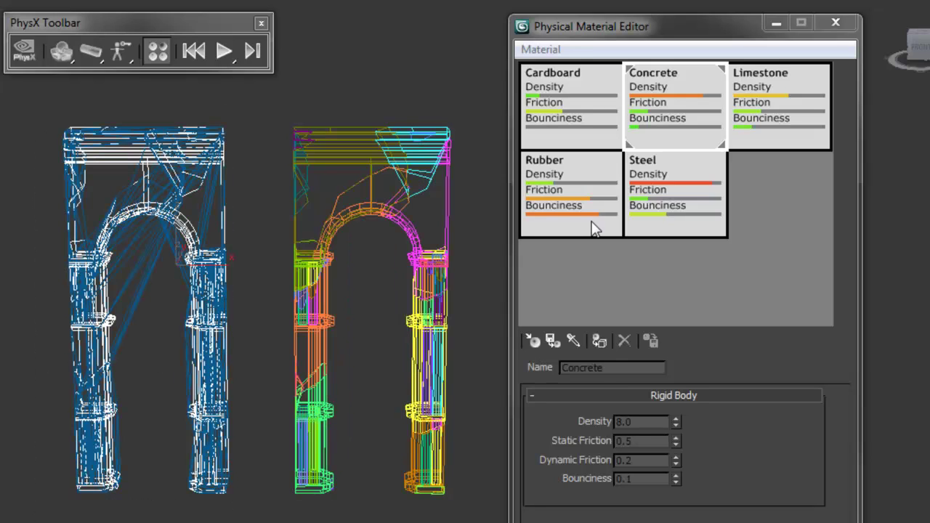
left_click(596, 209)
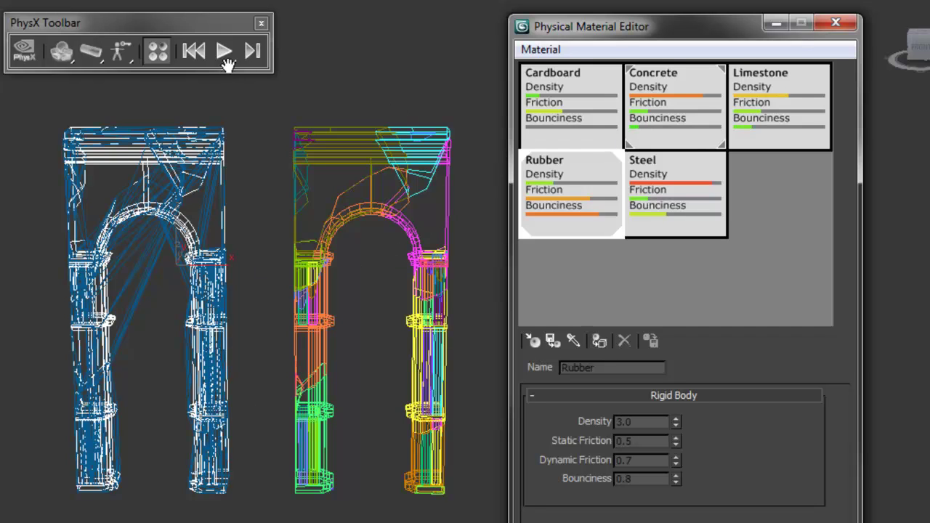
left_click(226, 56)
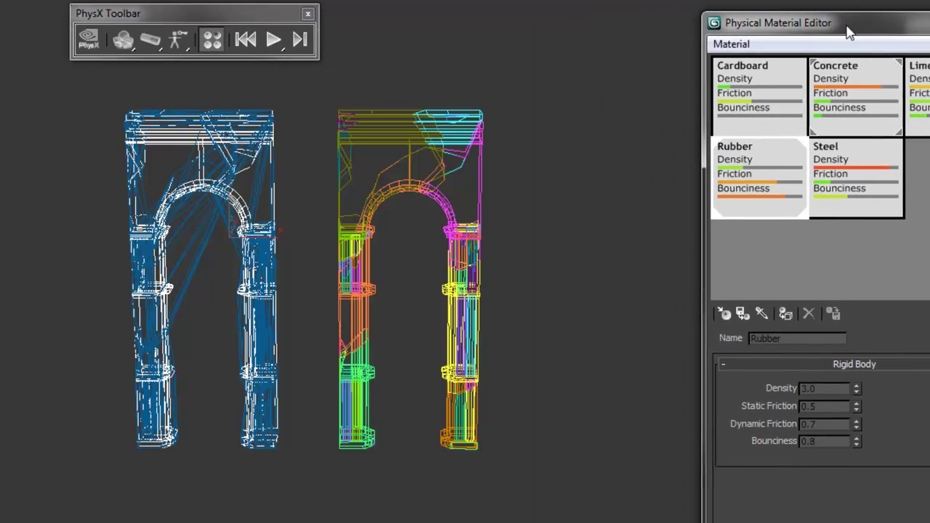
left_click(274, 40)
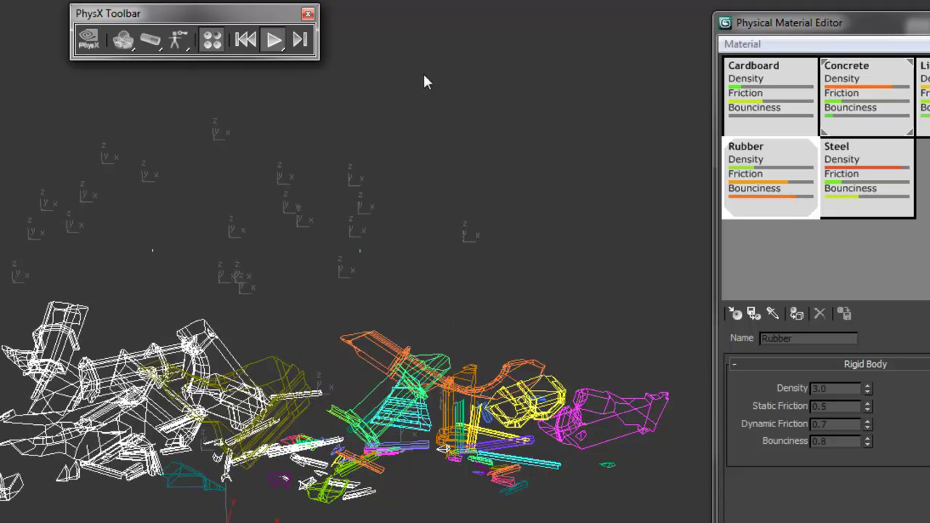
Step: Stop and reset the arch simulation, and create a new physical material with a Bounciness of 1.0
left_click(274, 42)
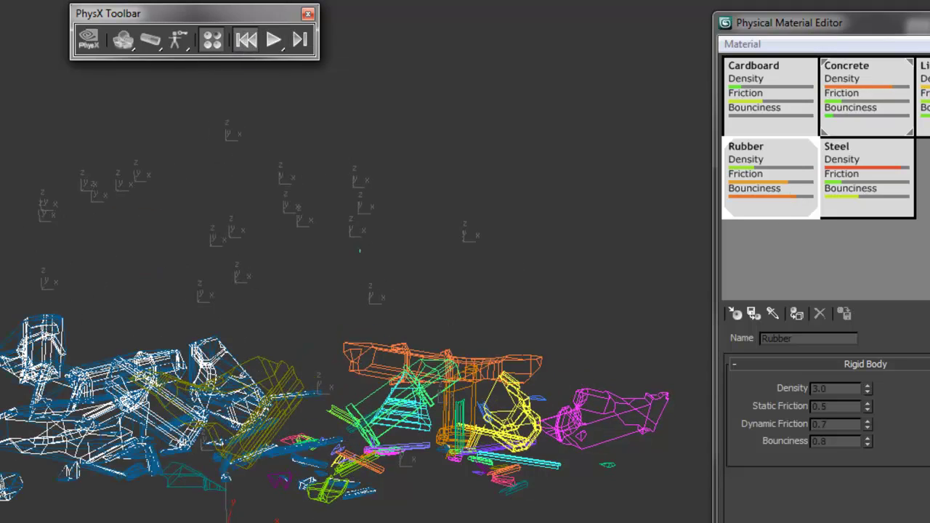
left_click(246, 42)
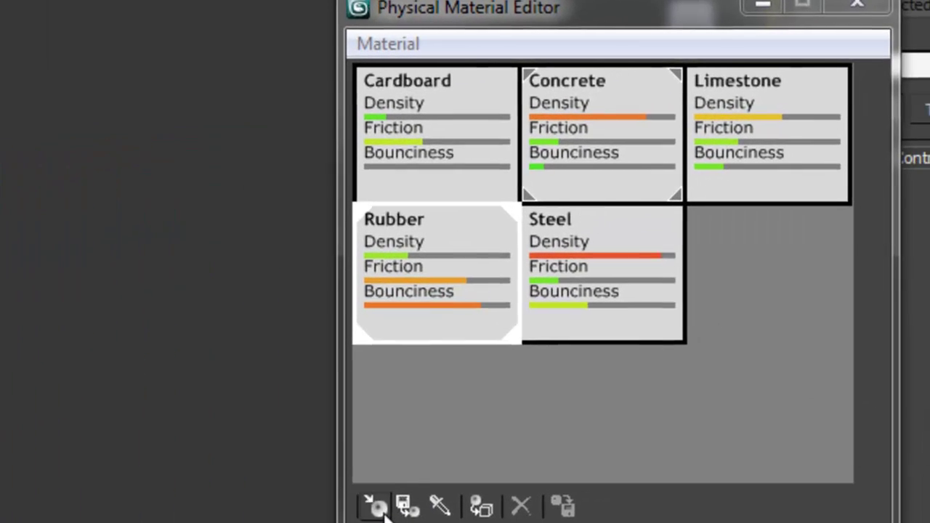
left_click(754, 313)
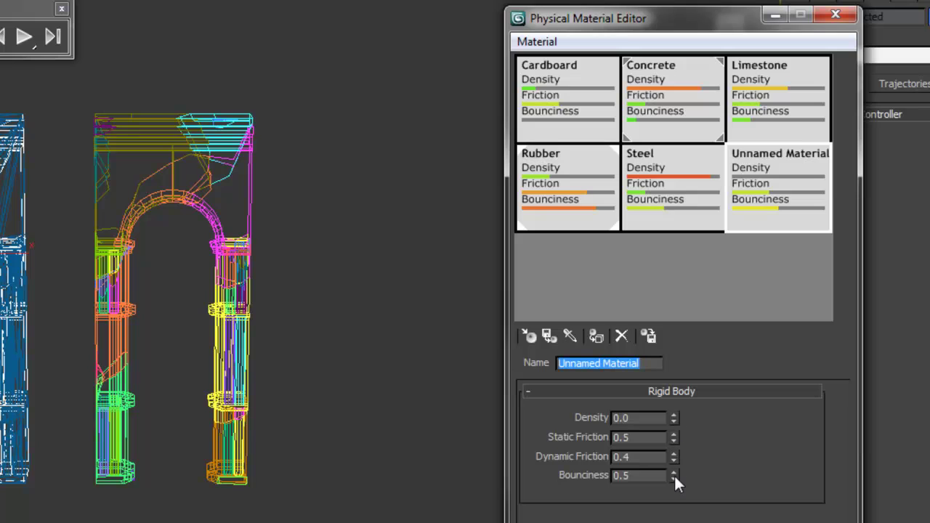
left_click_drag(674, 477, 683, 263)
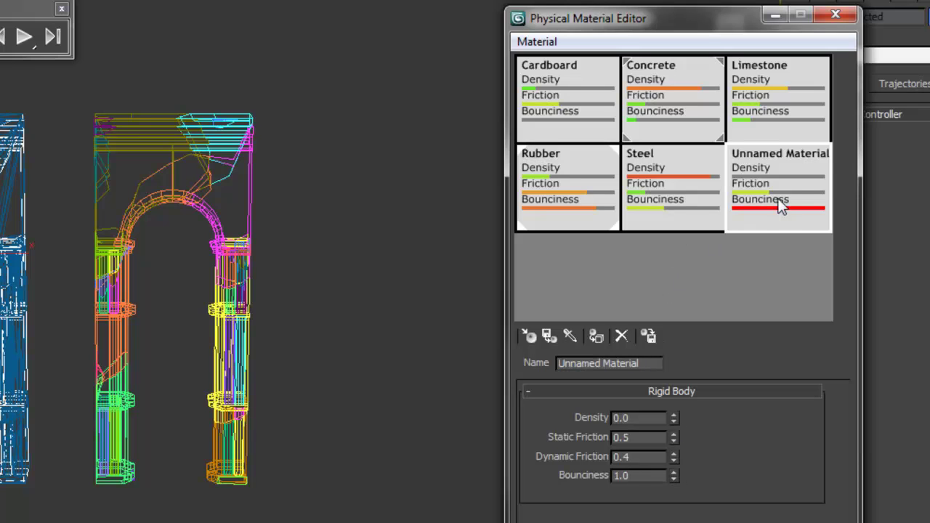
Step: Apply the new high-bounce material to all pieces of the left-hand arch and test the collapse of both arches
left_click(596, 337)
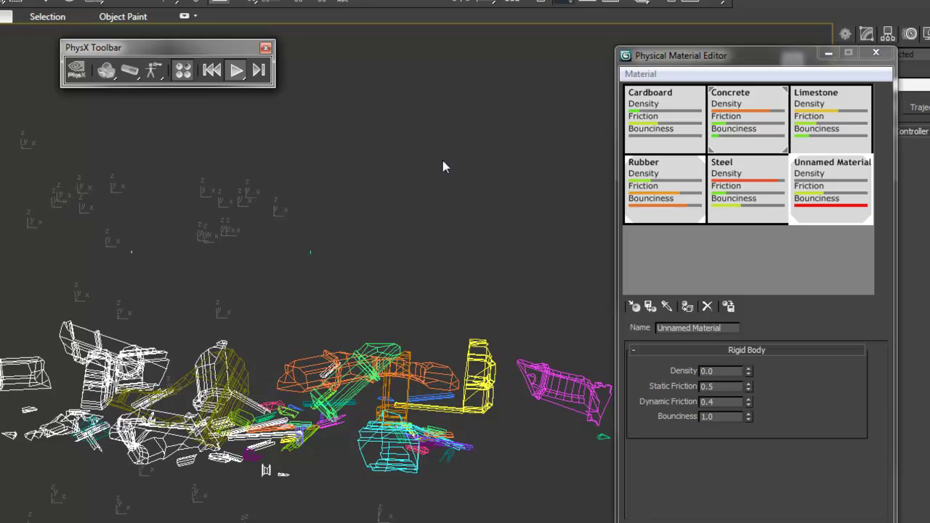
left_click(211, 73)
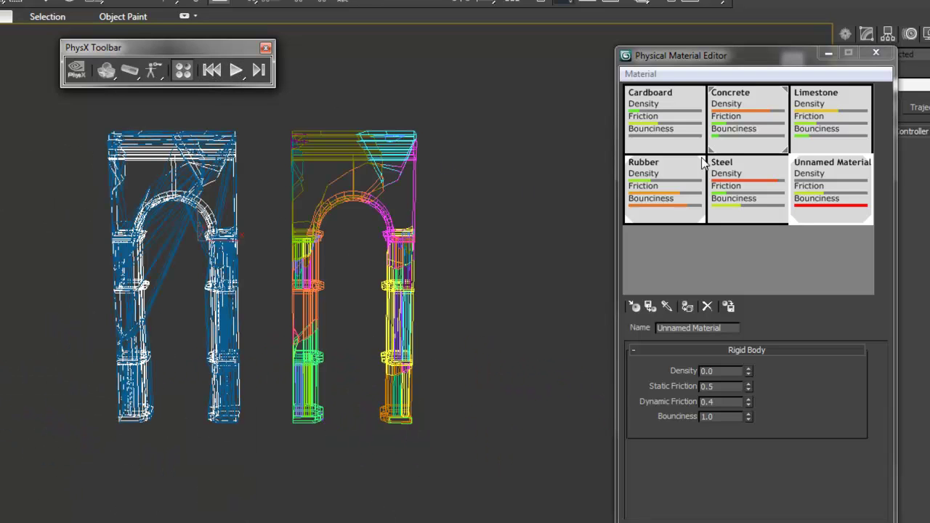
left_click(237, 70)
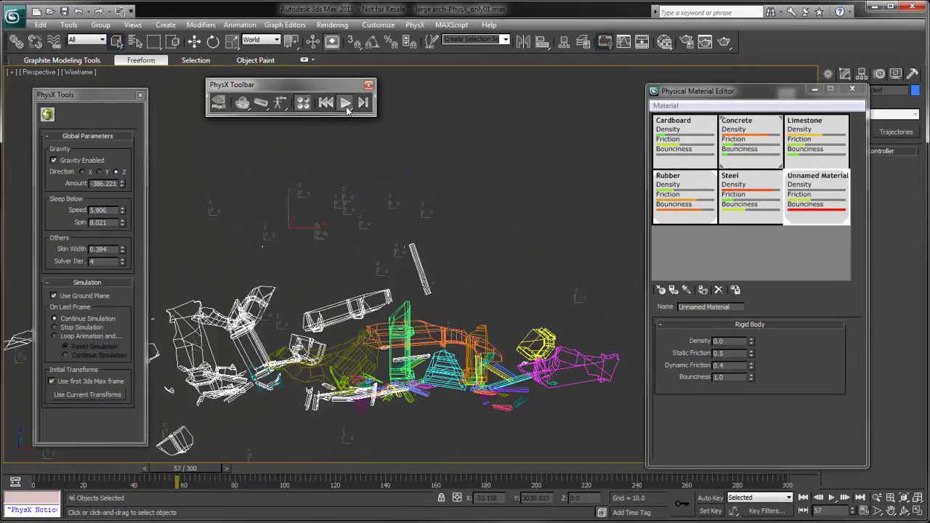
left_click(346, 106)
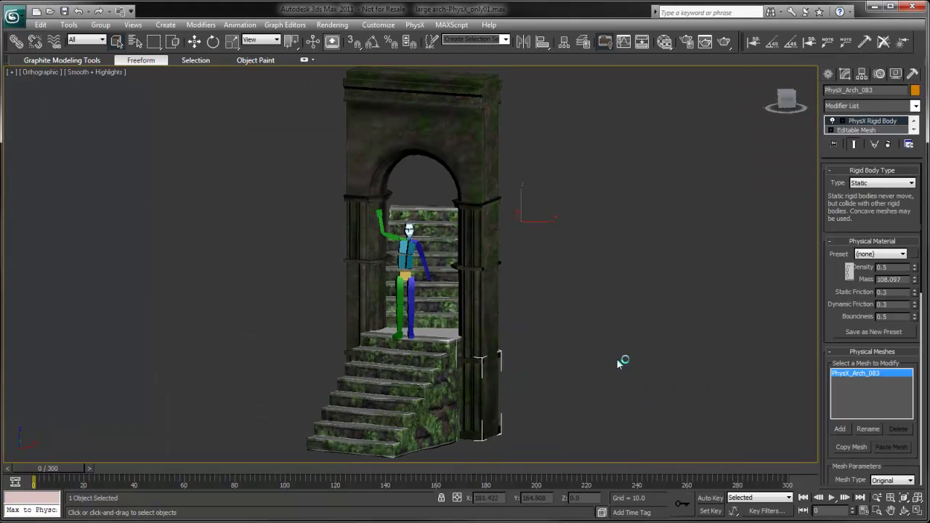
Step: Select the arch and staircase pieces with the static selection set and inspect them in wireframe and shaded display
middle_click_drag(620, 362, 596, 367, "alt")
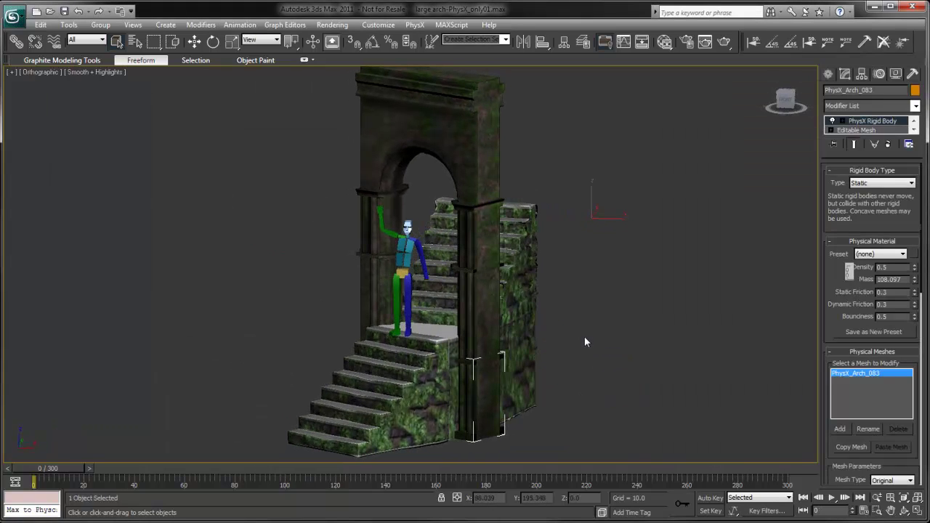
scroll(533, 305, "up", 2)
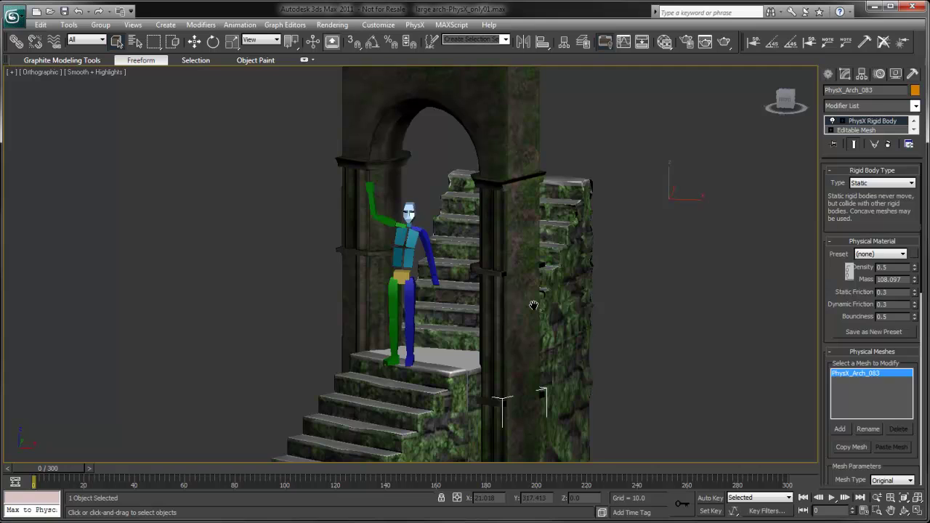
middle_click_drag(533, 305, 483, 335)
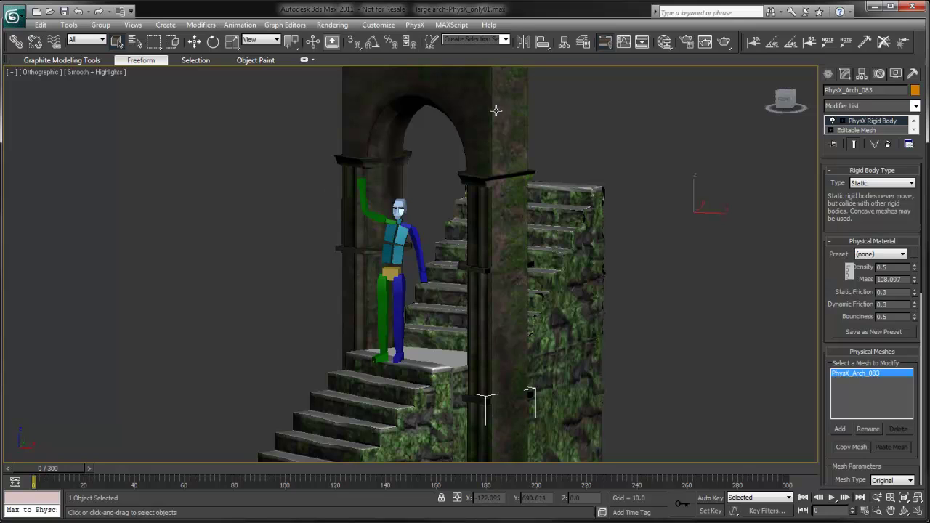
left_click(505, 40)
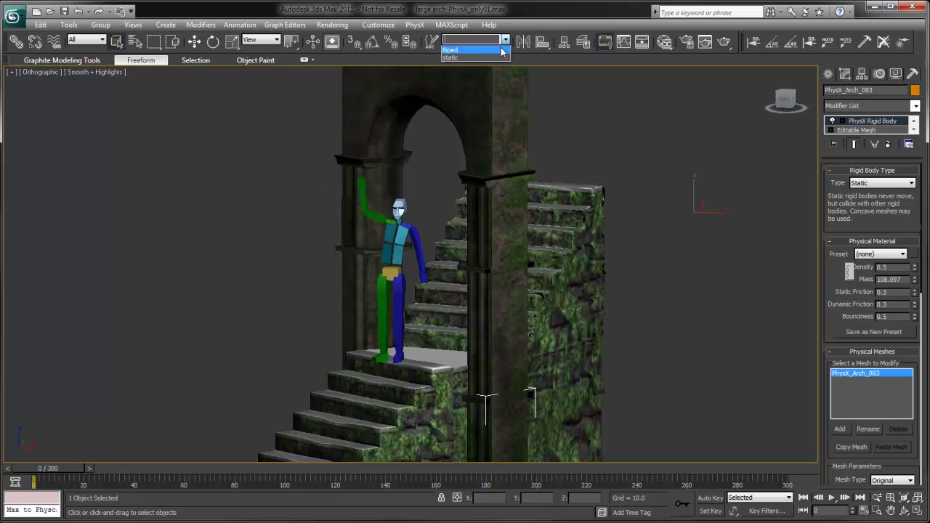
left_click(480, 57)
mouse_move(672, 213)
middle_mouse_down("alt")
mouse_move(685, 216)
mouse_move(679, 228)
mouse_move(463, 99)
middle_mouse_up("alt")
key("F3")
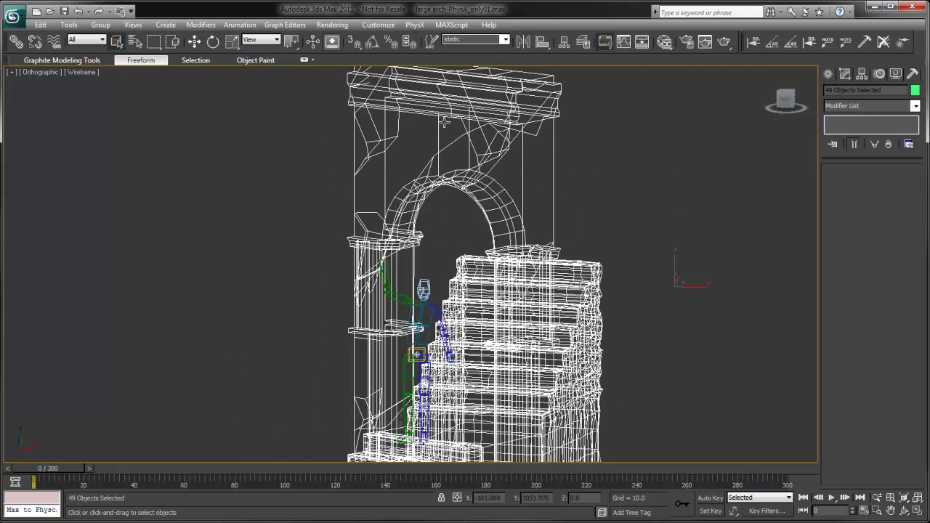
key("F3")
middle_click_drag(564, 236, 567, 194)
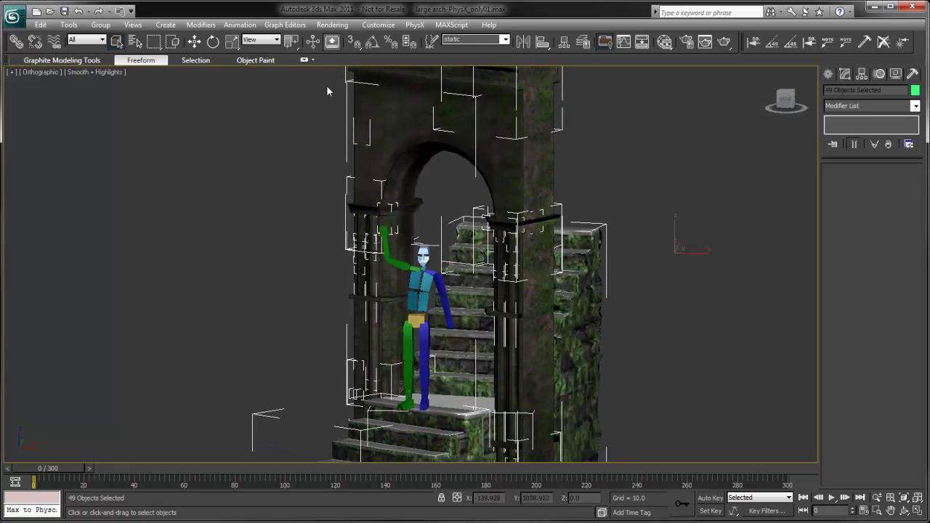
Step: Show the PhysX Toolbar and make the selected arch and staircase pieces static rigid bodies
left_click(414, 26)
mouse_move(422, 57)
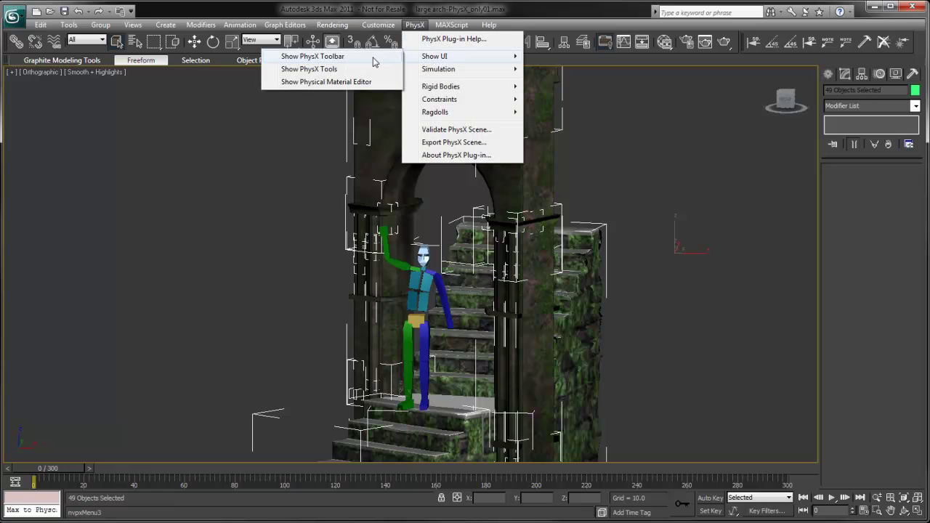
left_click(374, 56)
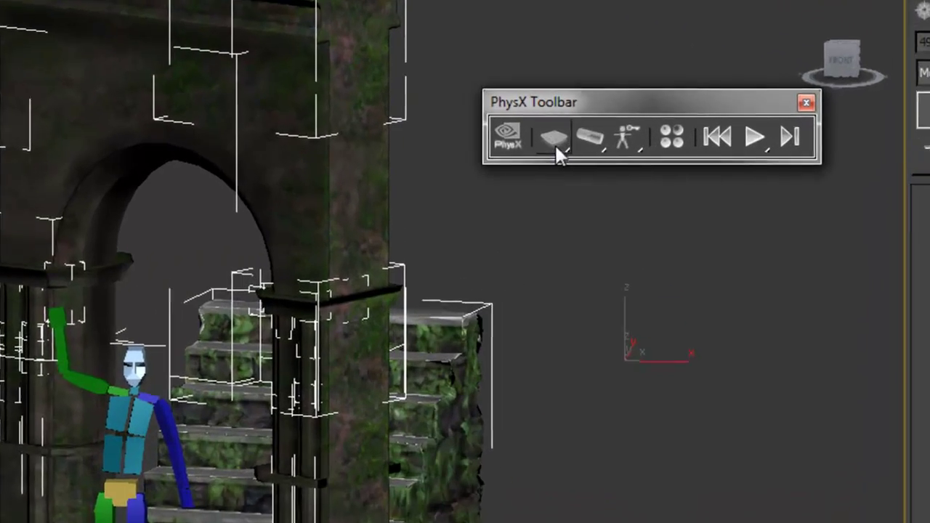
mouse_move(638, 156)
left_click_drag(536, 145, 557, 261)
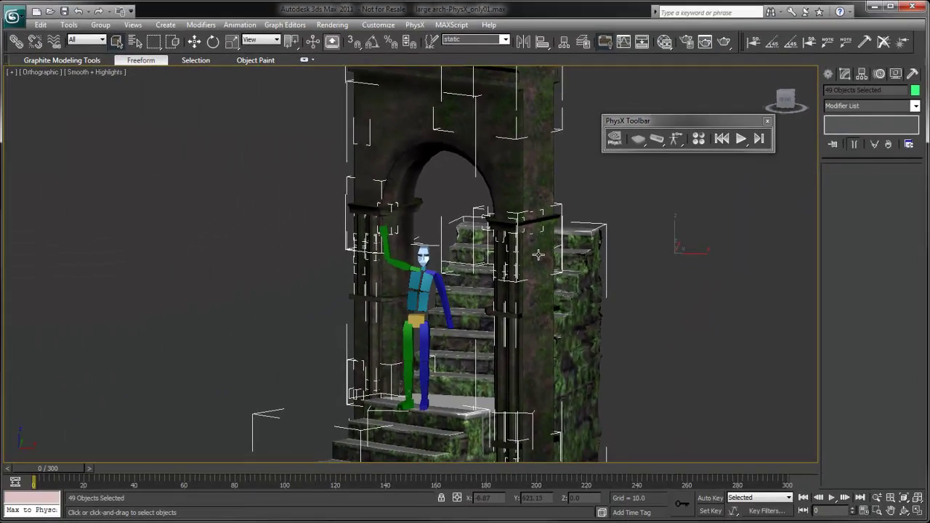
middle_click_drag(535, 255, 521, 178)
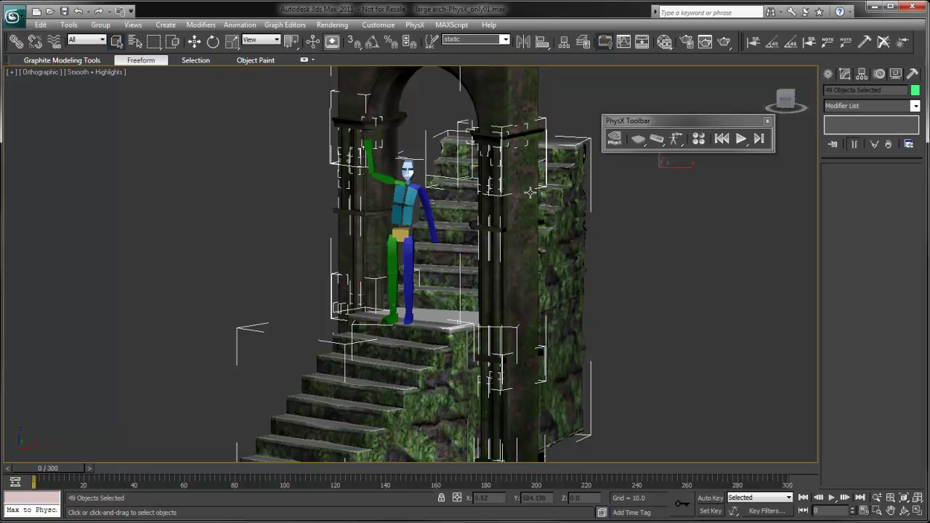
Step: Select the character with the Biped selection set and create a PhysX ragdoll from it
left_click(505, 40)
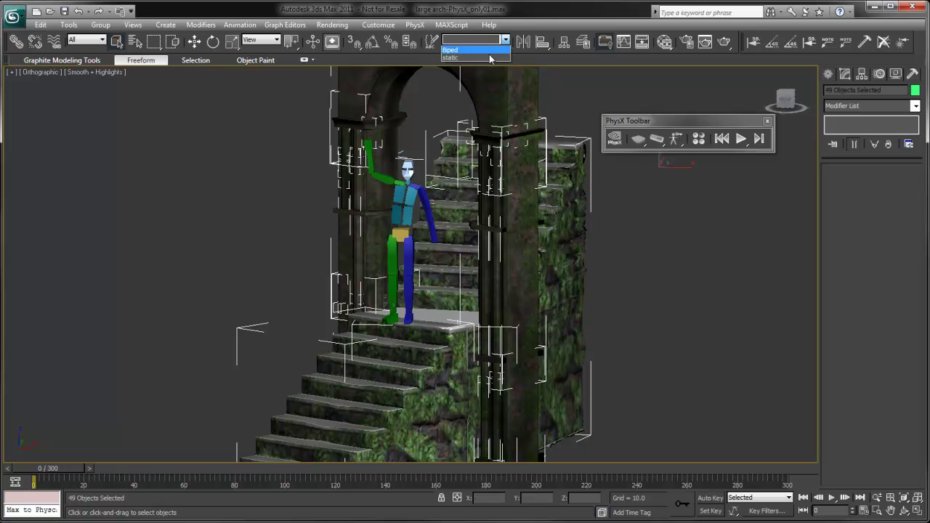
left_click(479, 50)
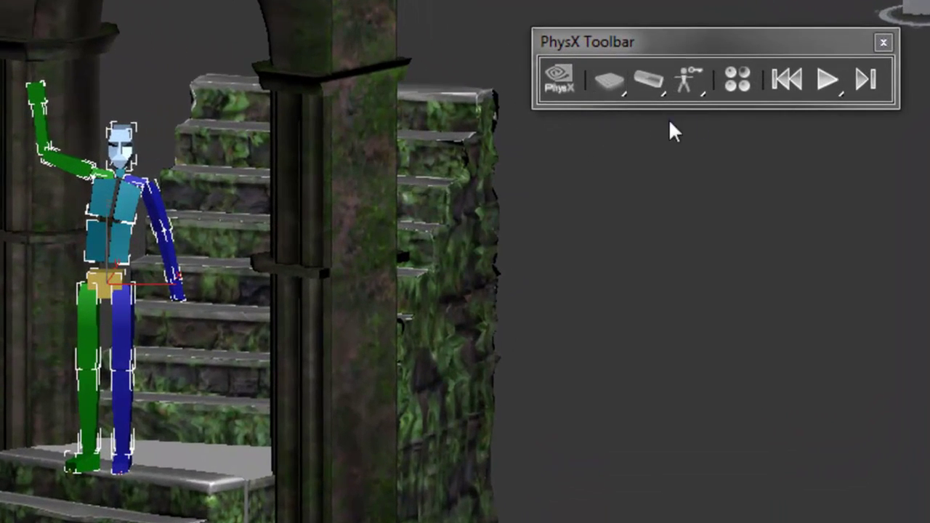
left_click_drag(690, 82, 695, 117)
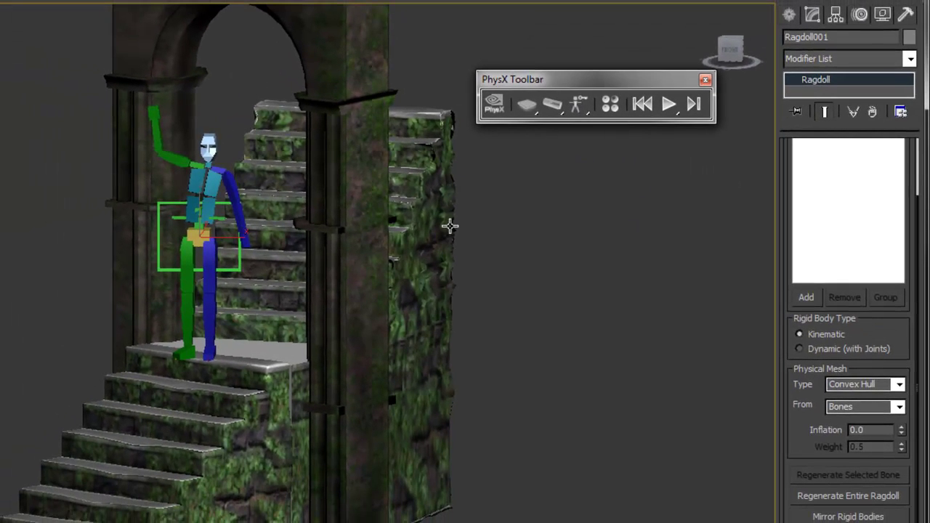
Step: Add all biped bones from Bip001 Pelvis to Bip001 HeadNub to the ragdoll as Dynamic (with Joints) and regenerate the entire ragdoll
left_click(806, 298)
left_click(247, 194)
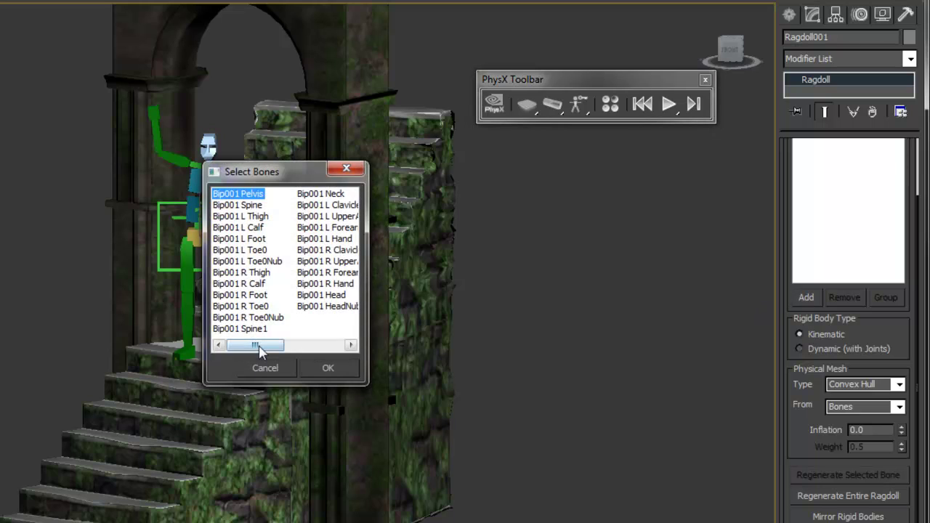
left_click_drag(256, 345, 314, 345)
left_click(263, 307, "shift")
left_click(327, 368)
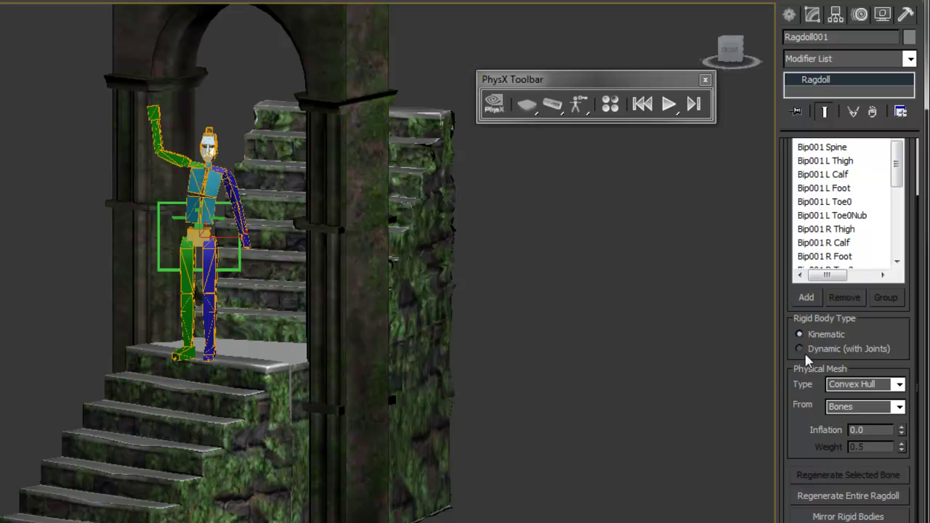
left_click(802, 348)
left_click(836, 495)
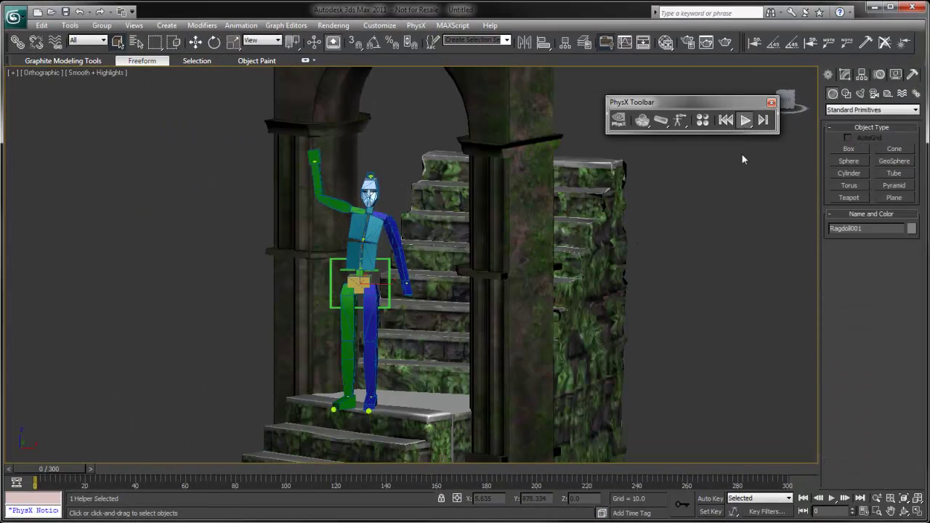
Step: Test the ragdoll's fall onto the stairs in two simulation runs, resetting the simulation after each
left_click(744, 125)
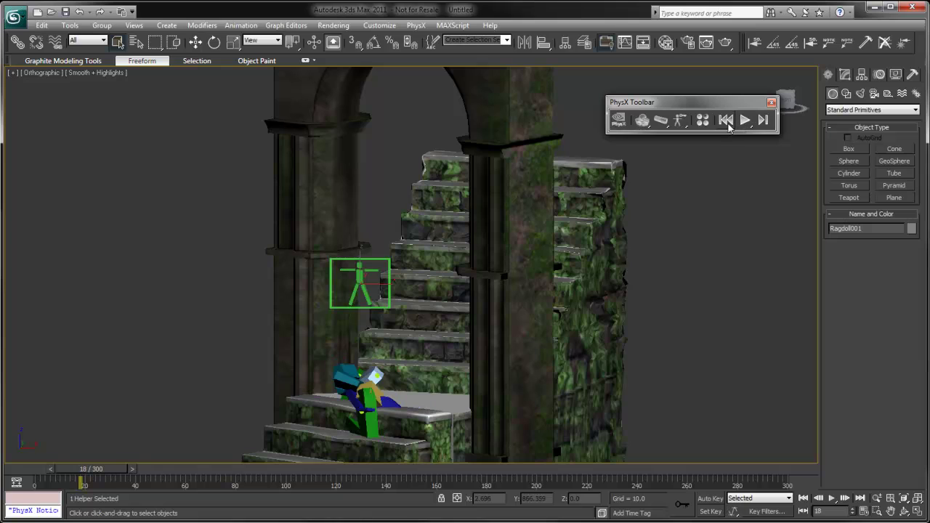
left_click(726, 120)
scroll(608, 251, "up", 4)
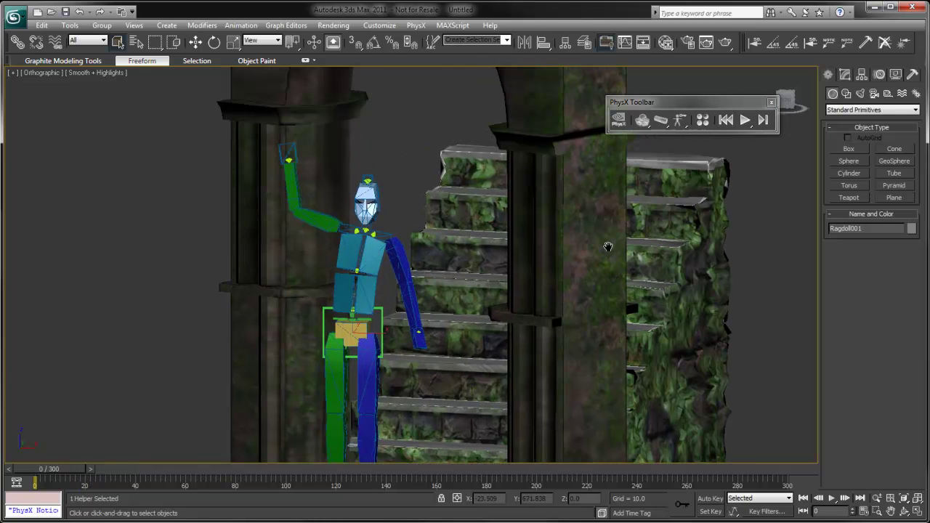
left_click(746, 121)
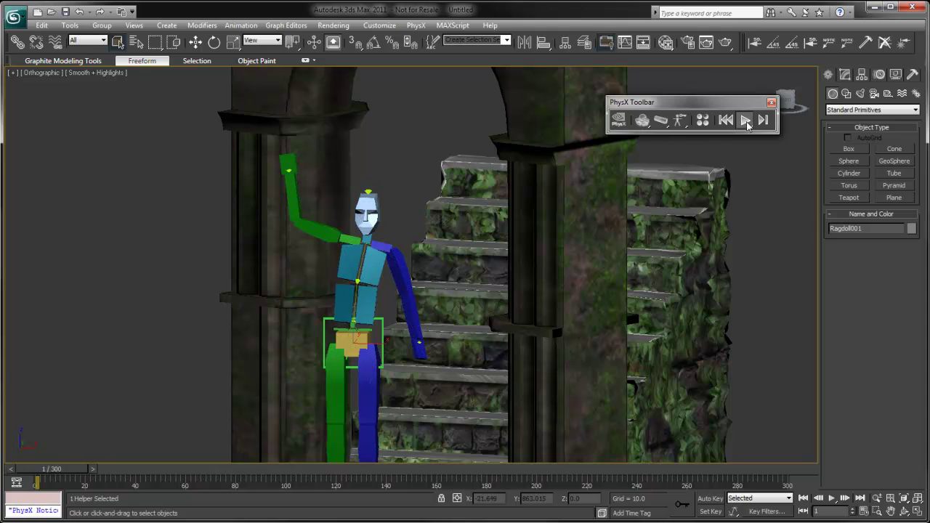
left_click(728, 123)
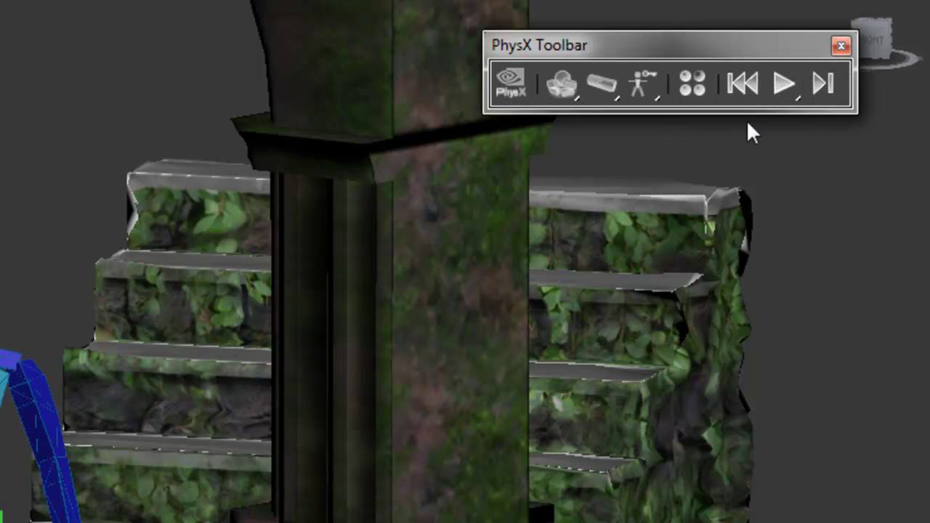
Step: Examine the available PhysX constraint types without creating one, and view the ragdoll in front of the stairs
left_click(605, 78)
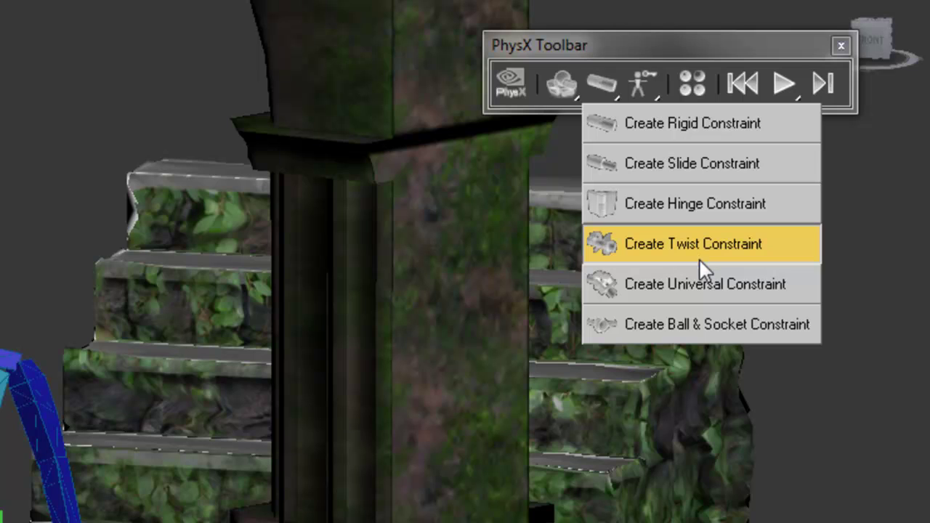
left_click(670, 44)
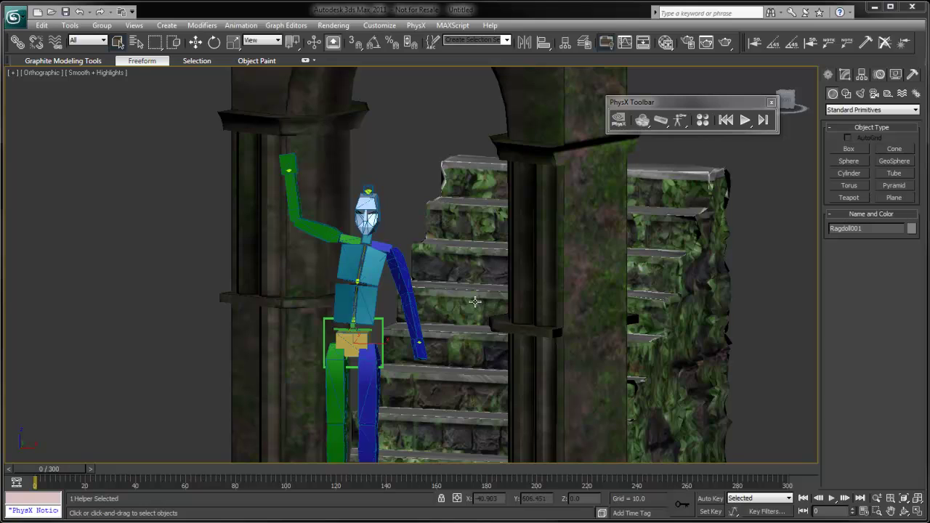
middle_click_drag(475, 302, 472, 301, "alt")
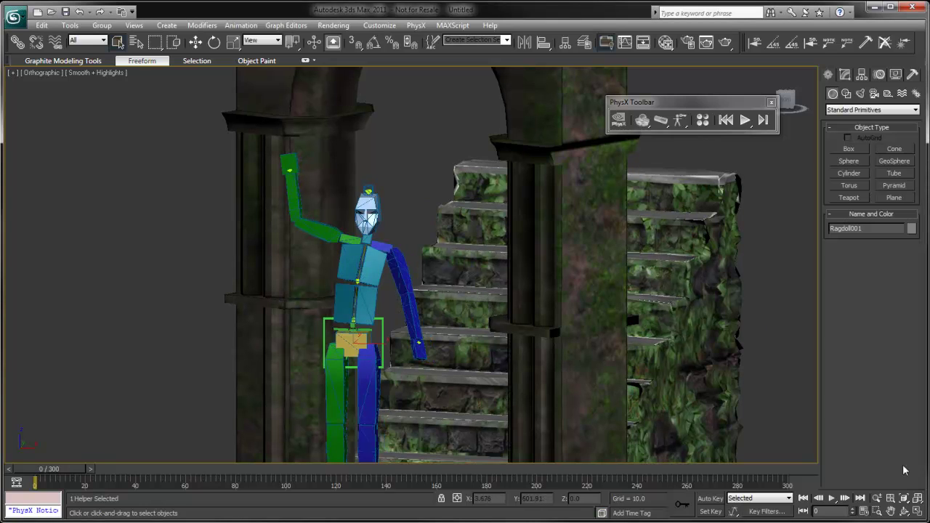